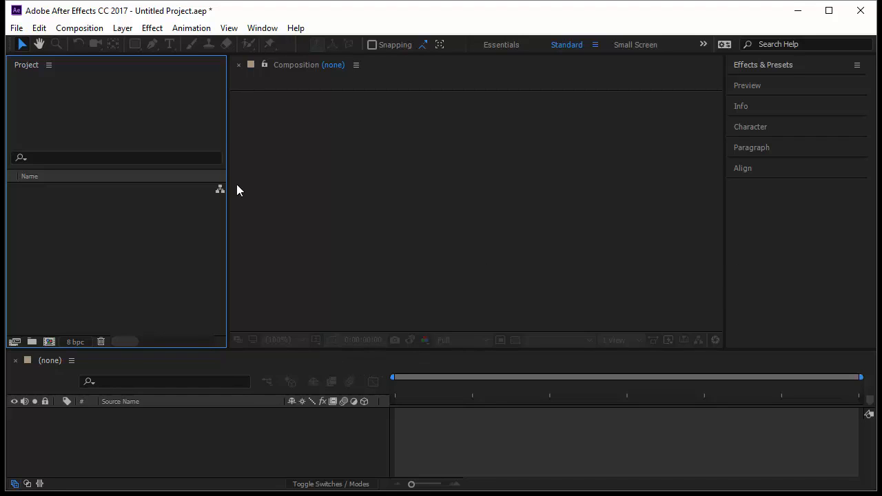
{"action": "left_click", "coordinate": [16, 28]}
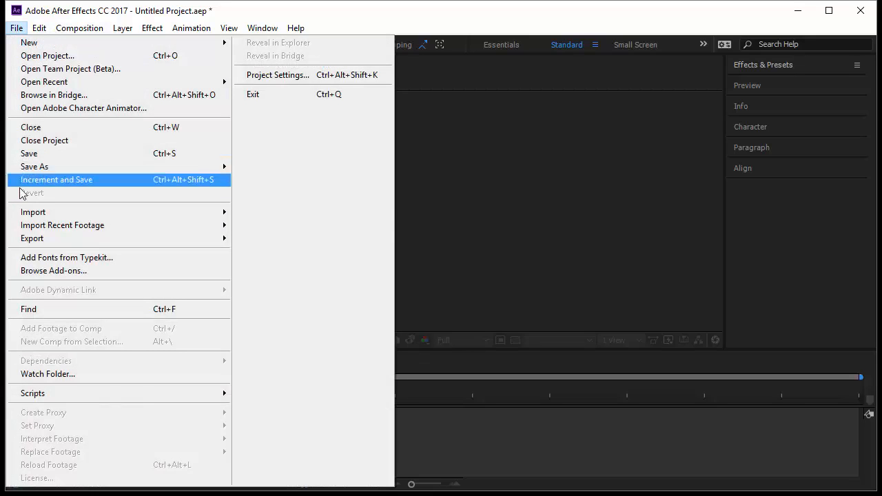
{"action": "mouse_move", "coordinate": [25, 214]}
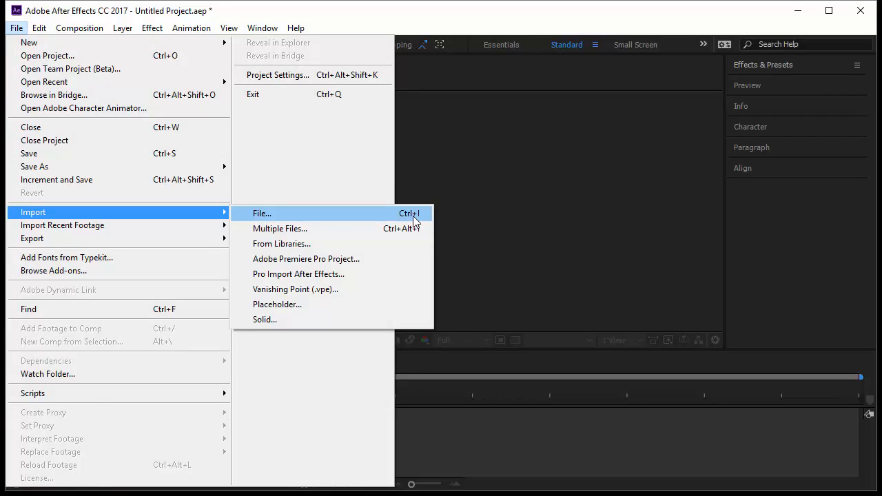
{"action": "left_click", "coordinate": [481, 218]}
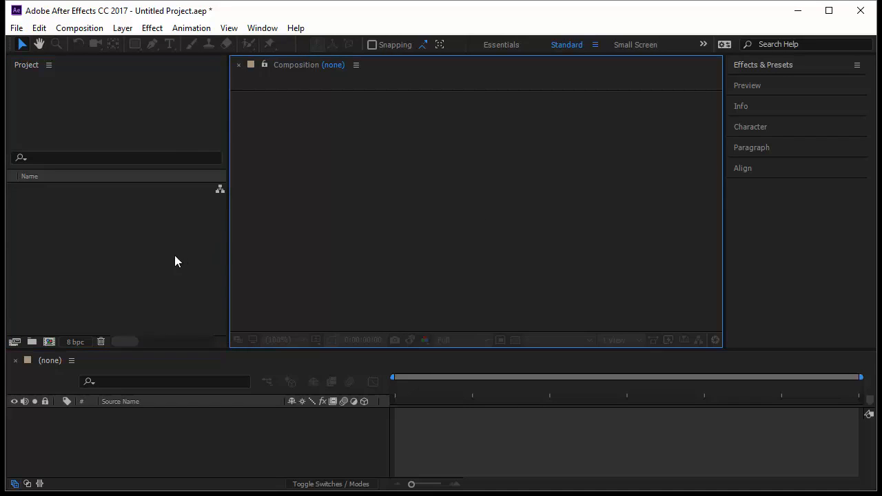
Import the AB-BG-Solid and AB-BG-Tans images together from the AngryBirds Assets folder as Footage.
{"action": "left_click", "coordinate": [154, 256]}
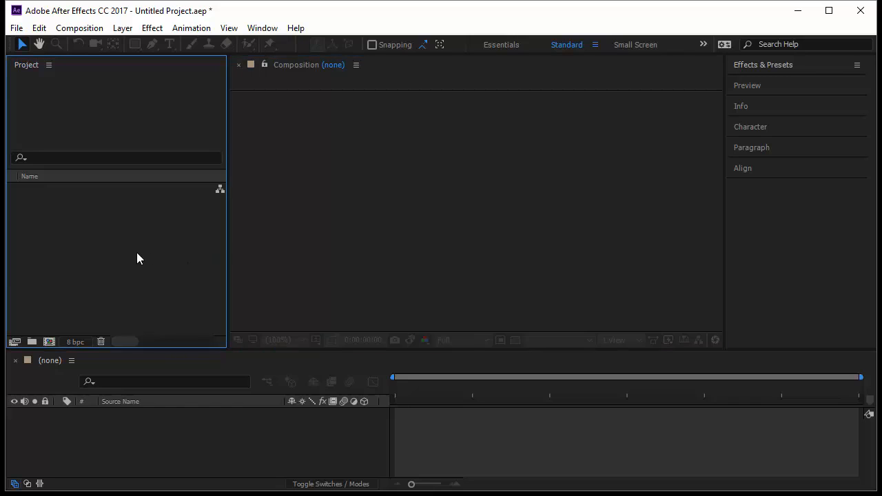
{"action": "right_click", "coordinate": [101, 234]}
{"action": "mouse_move", "coordinate": [129, 306]}
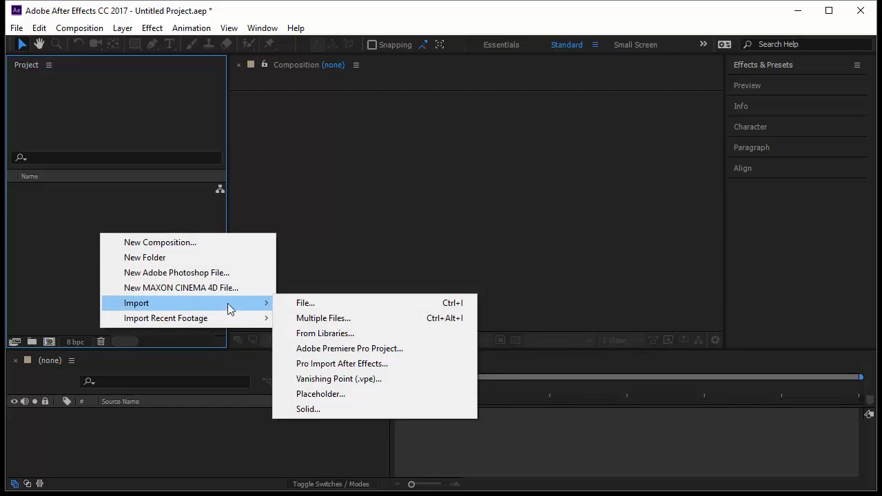
{"action": "left_click", "coordinate": [338, 316]}
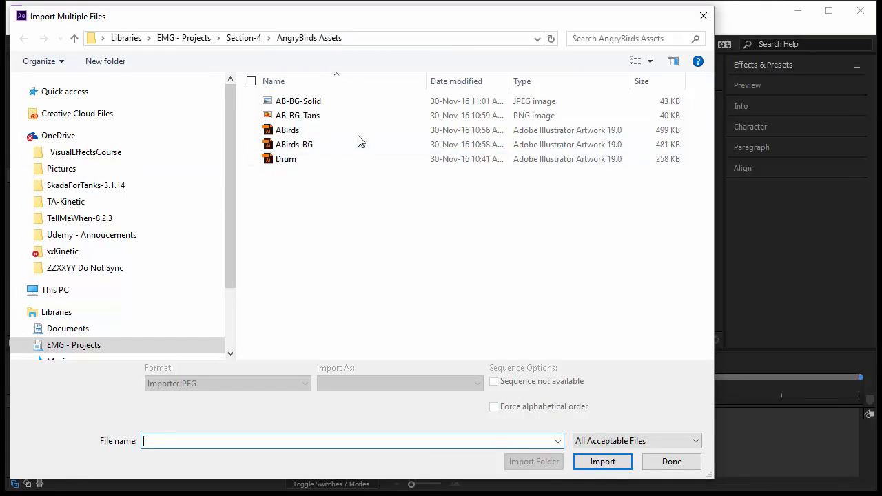
{"action": "left_click", "coordinate": [352, 107]}
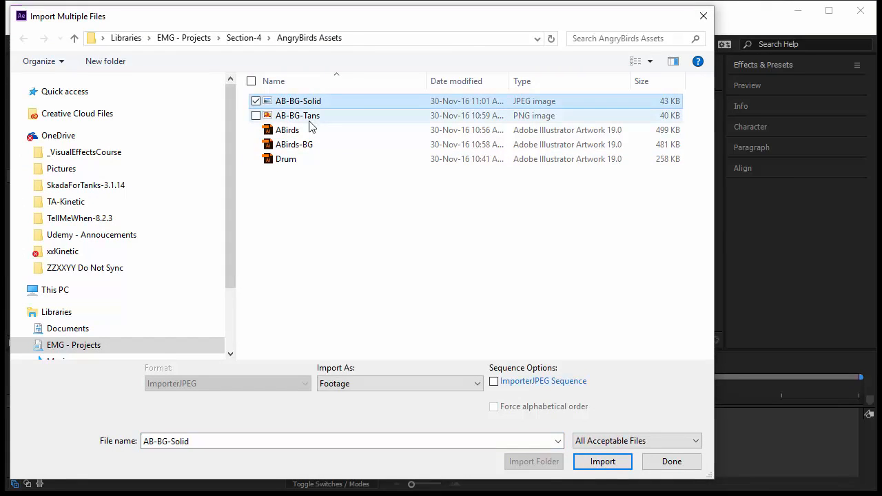
{"action": "left_click", "coordinate": [256, 115]}
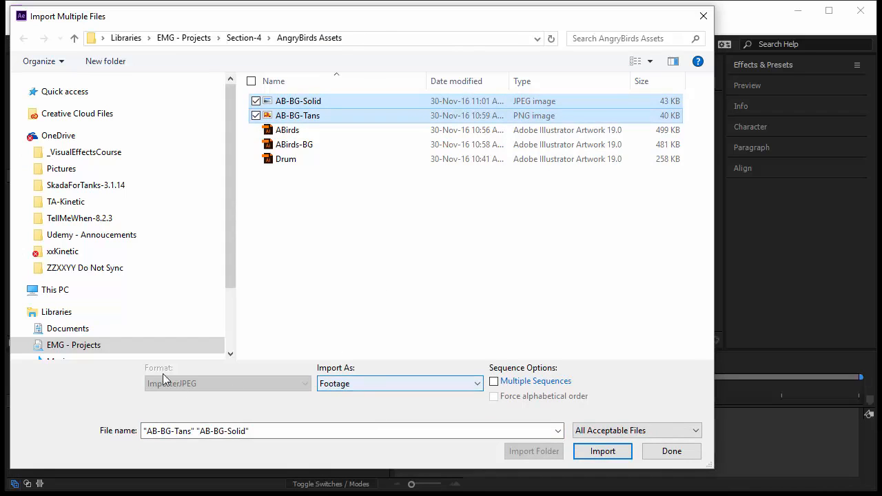
{"action": "left_click", "coordinate": [356, 386]}
{"action": "left_click", "coordinate": [352, 399]}
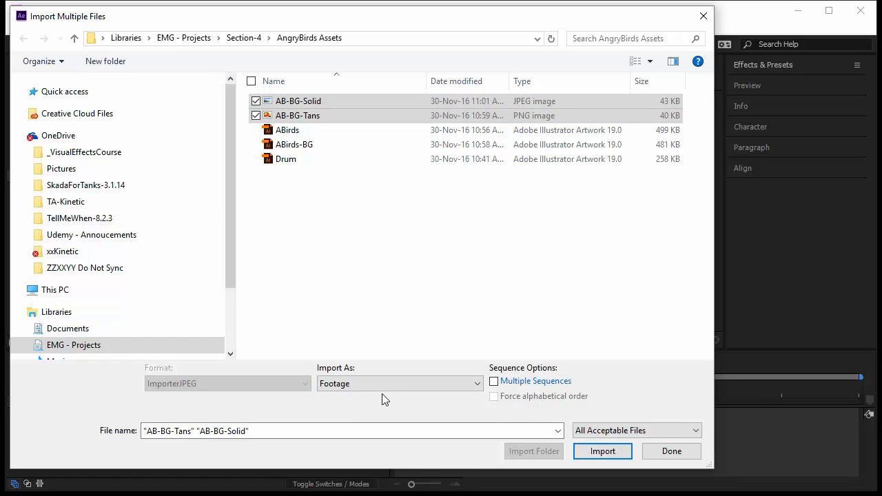
{"action": "left_click", "coordinate": [603, 453]}
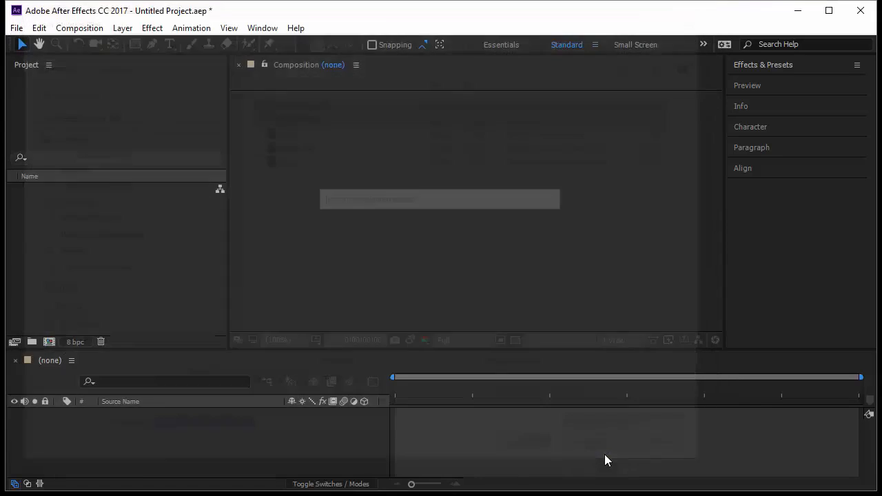
Create an empty project folder named Images.
{"action": "left_click", "coordinate": [86, 242]}
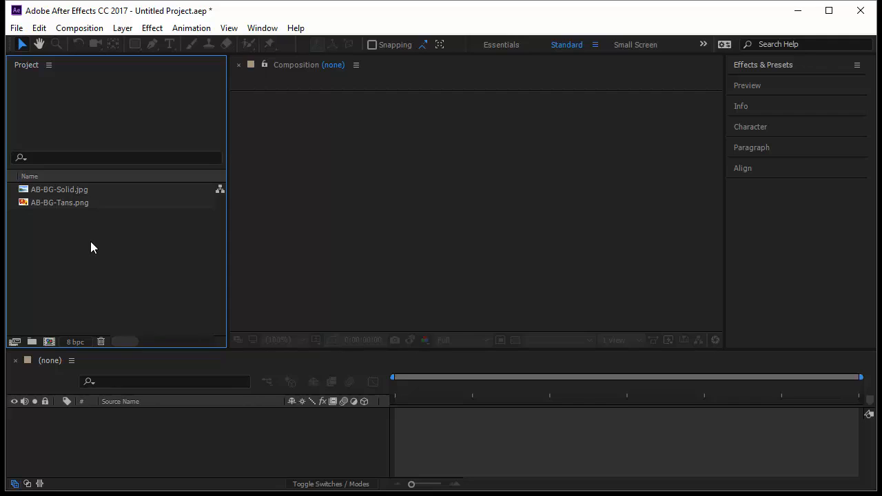
{"action": "left_click", "coordinate": [32, 343]}
{"action": "type", "text": "Images"}
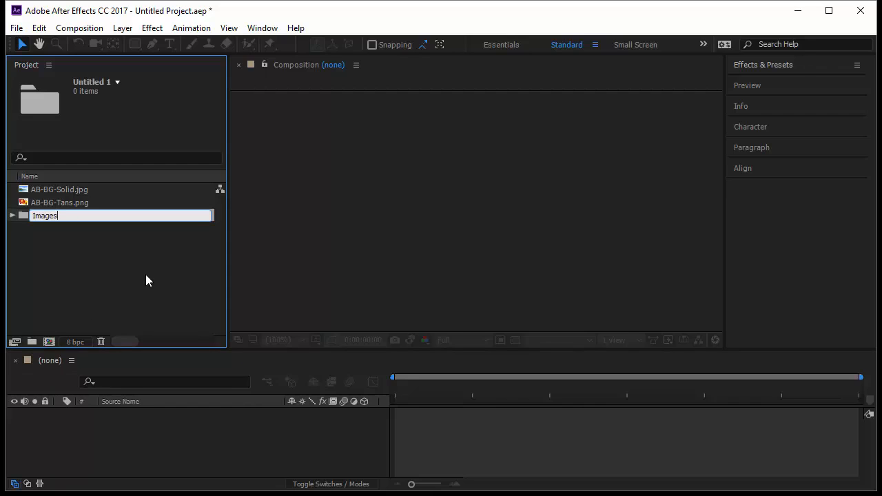
{"action": "left_click", "coordinate": [93, 265]}
Preview the two imported images and delete the empty Images folder.
{"action": "left_click", "coordinate": [71, 190]}
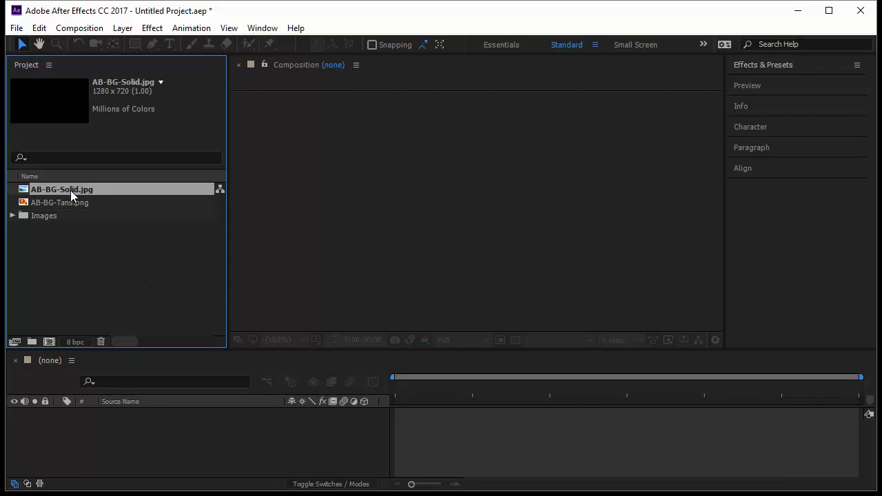
{"action": "left_click", "coordinate": [70, 200]}
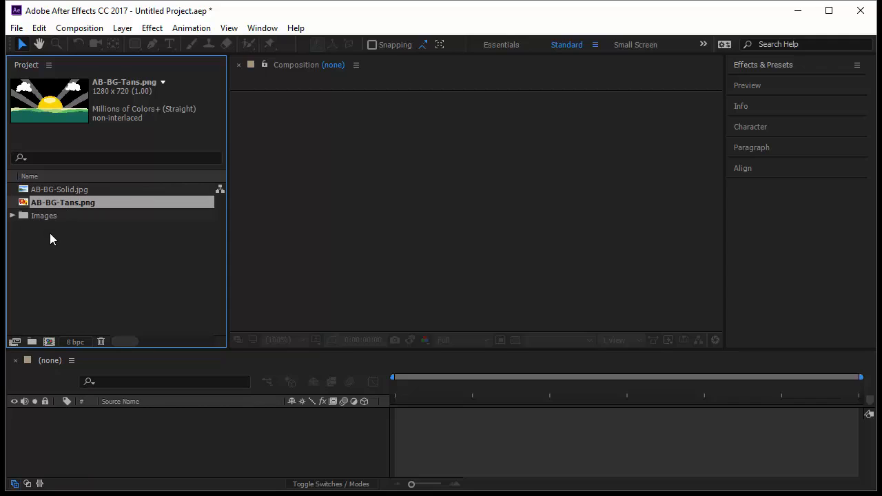
{"action": "left_click", "coordinate": [49, 218]}
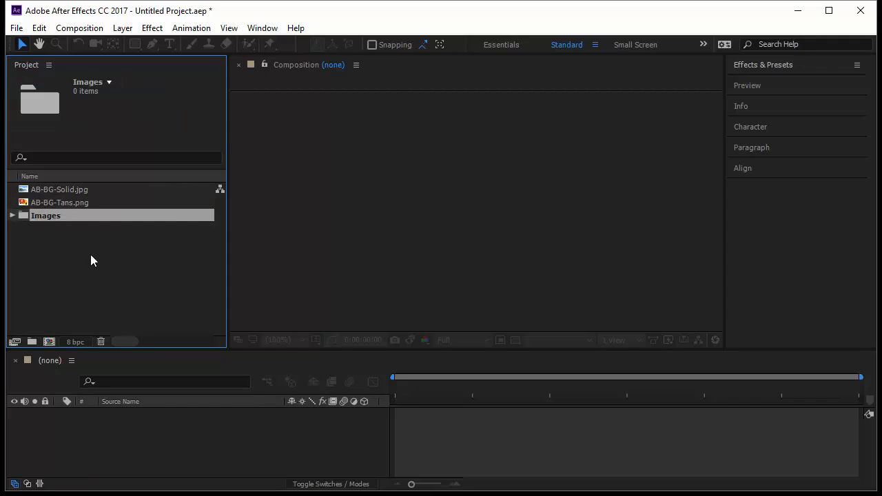
{"action": "key", "text": "Delete"}
Group both imported images directly into a new folder named Images and expand it.
{"action": "left_click_drag", "start_coordinate": [68, 224], "coordinate": [32, 344]}
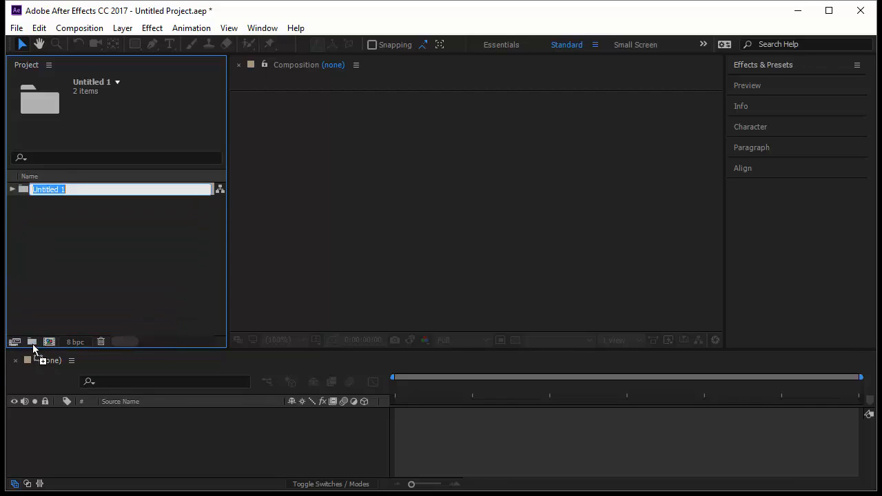
{"action": "type", "text": "Images"}
{"action": "key", "text": "Return"}
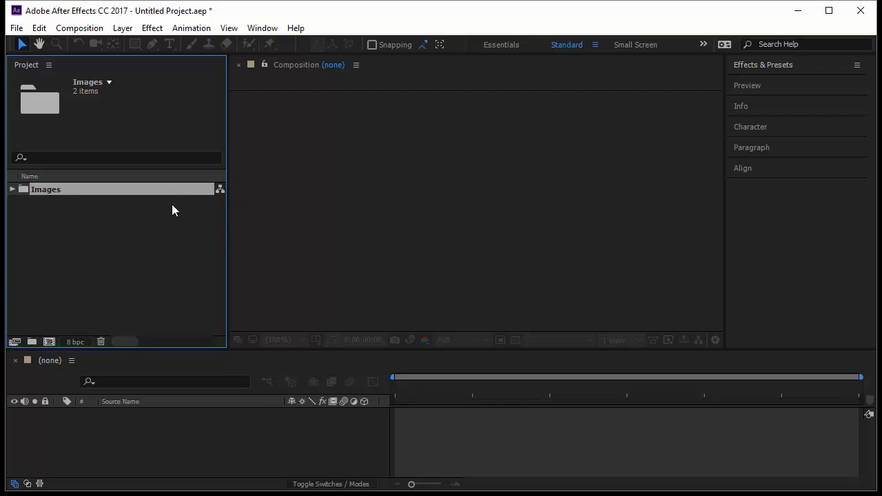
{"action": "left_click", "coordinate": [12, 190]}
{"action": "left_click", "coordinate": [62, 233]}
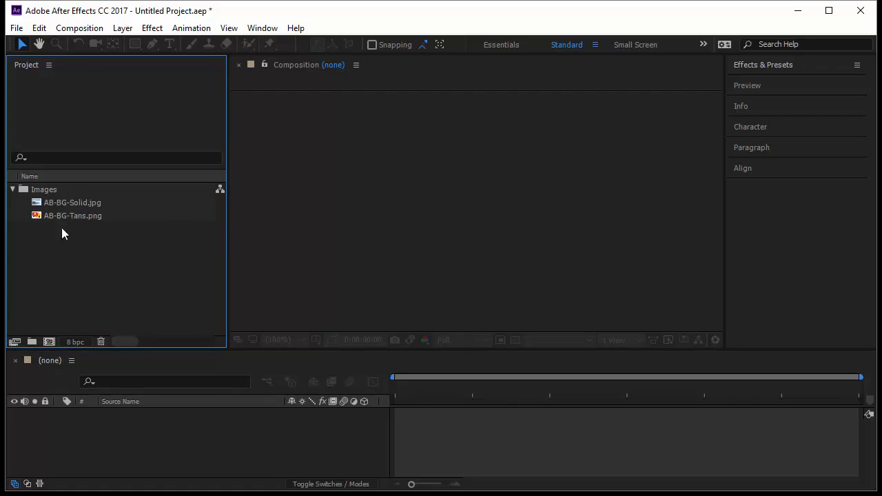
Inspect the thumbnails, file details and usage information of AB-BG-Solid.jpg and AB-BG-Tans.png.
{"action": "left_click", "coordinate": [93, 204]}
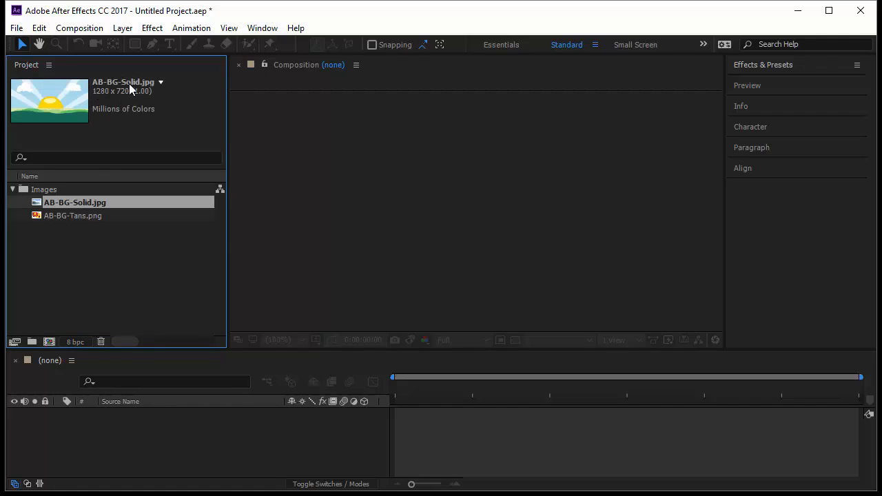
{"action": "left_click", "coordinate": [161, 82]}
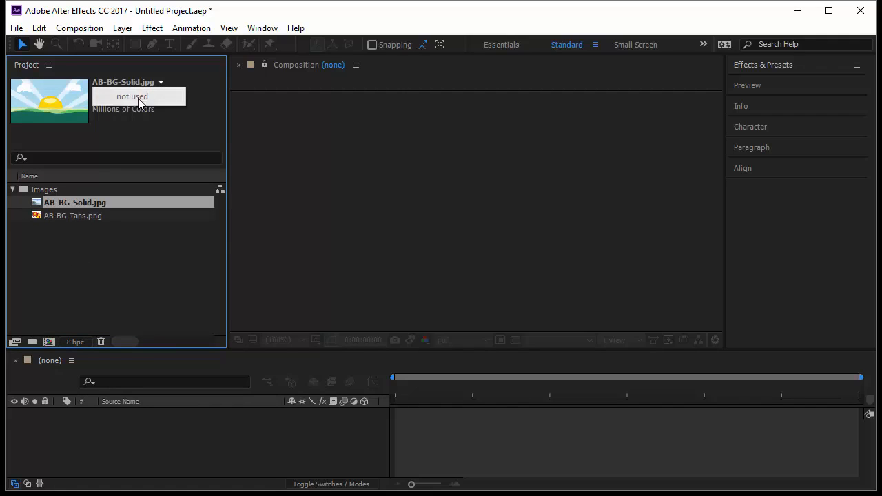
{"action": "left_click", "coordinate": [172, 130]}
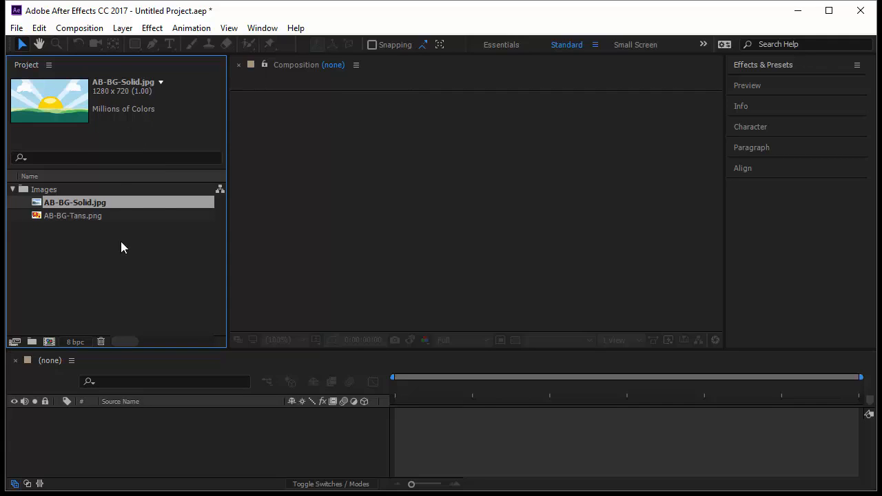
{"action": "left_click", "coordinate": [96, 215]}
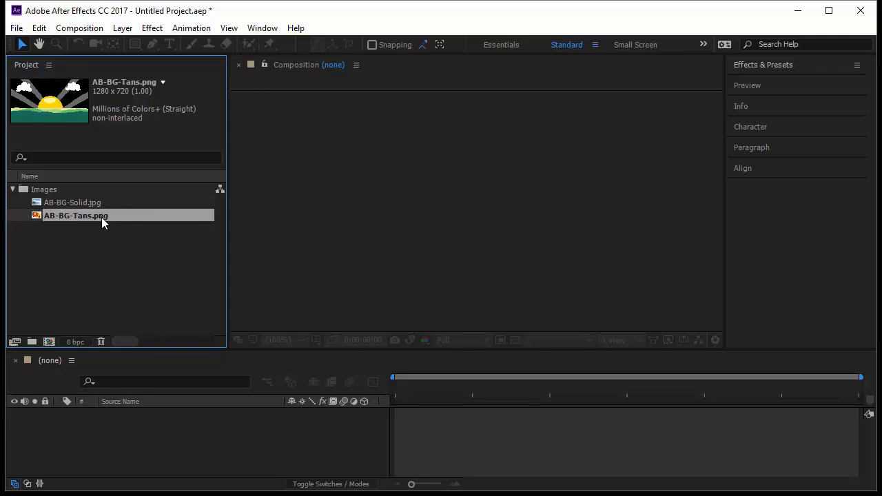
{"action": "left_click", "coordinate": [163, 82]}
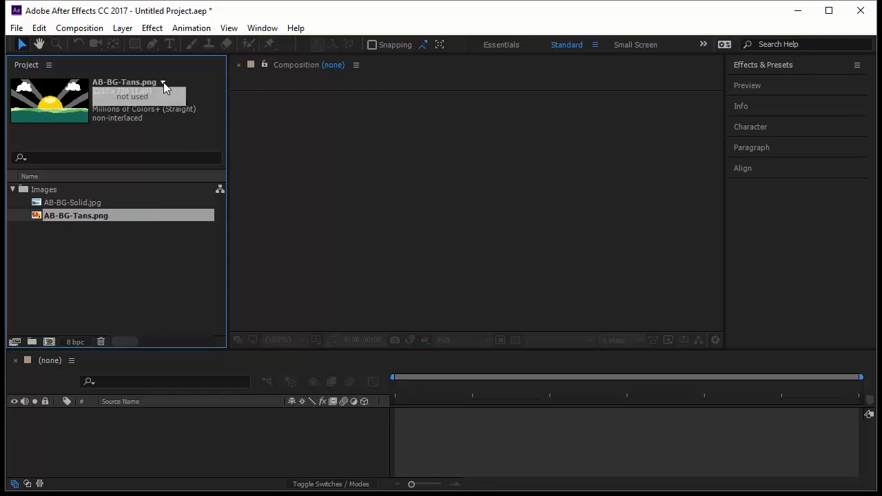
{"action": "left_click", "coordinate": [139, 137]}
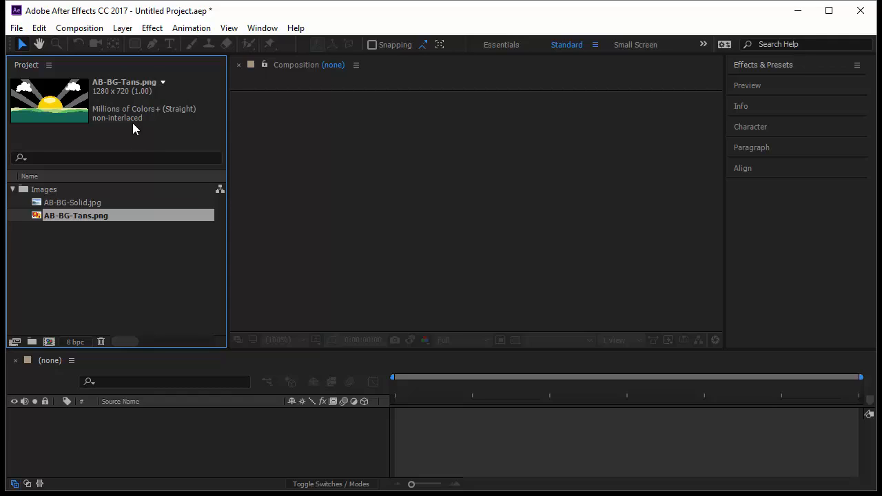
Create a composition from AB-BG-Solid.jpg by placing the image in the empty timeline.
{"action": "left_click", "coordinate": [114, 247]}
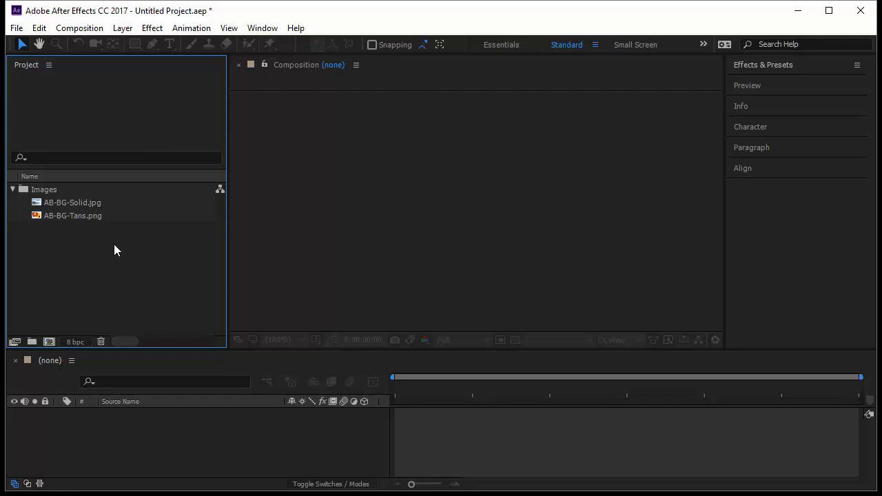
{"action": "left_click", "coordinate": [115, 200]}
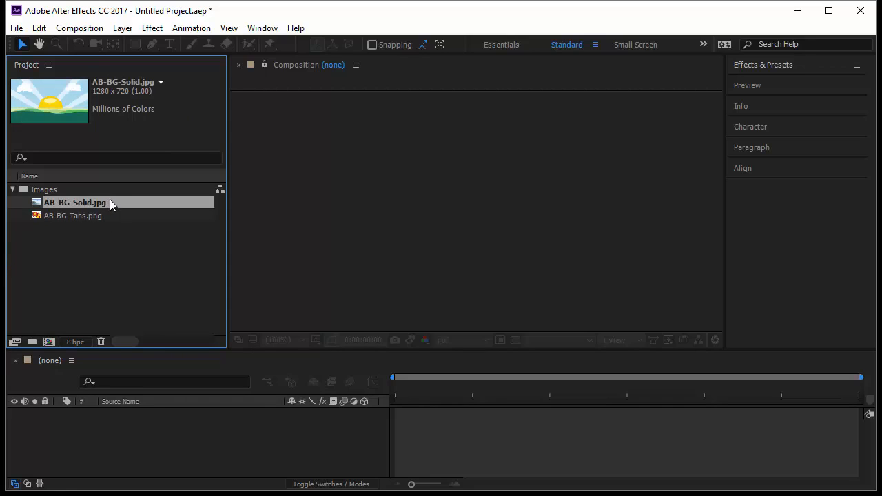
{"action": "left_click_drag", "start_coordinate": [109, 199], "coordinate": [136, 431]}
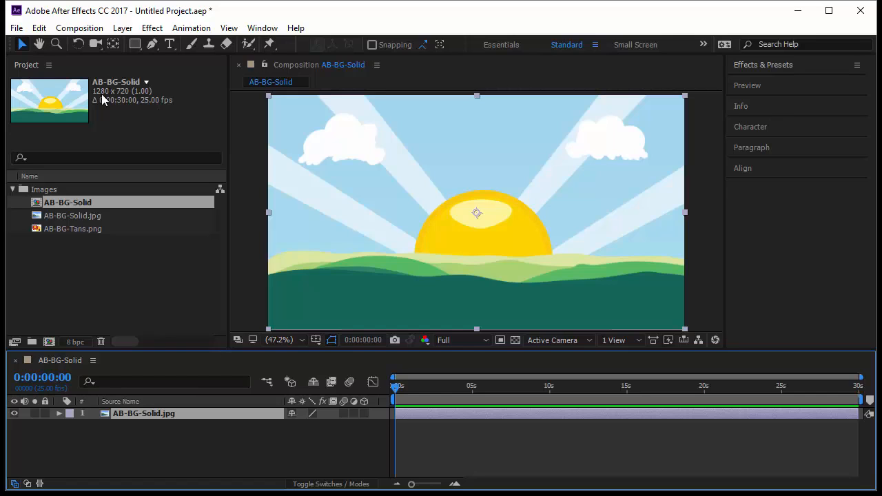
Review the AB-BG-Solid composition's settings, including its preset, frame rate, start timecode and duration, and accept them.
{"action": "right_click", "coordinate": [74, 359]}
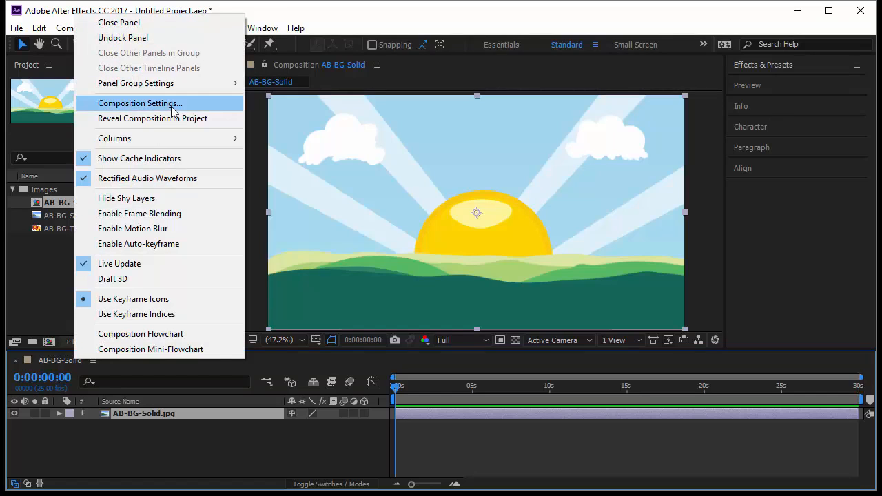
{"action": "left_click", "coordinate": [172, 111]}
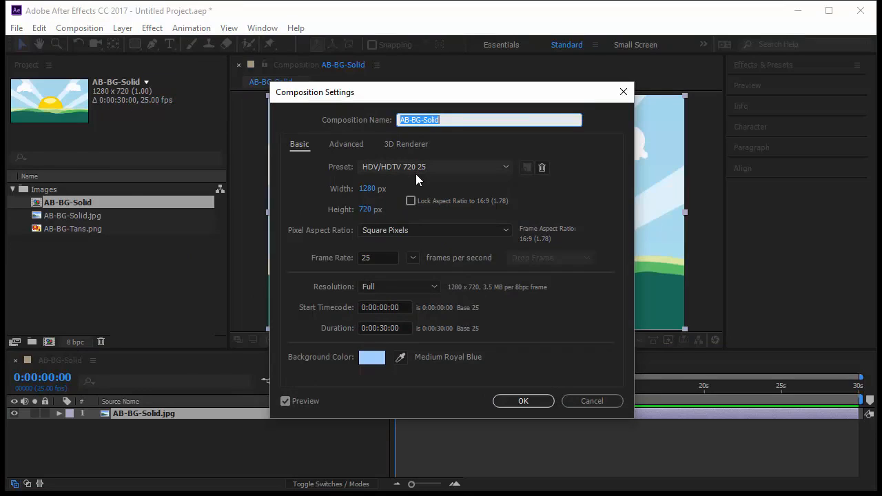
{"action": "left_click", "coordinate": [377, 257]}
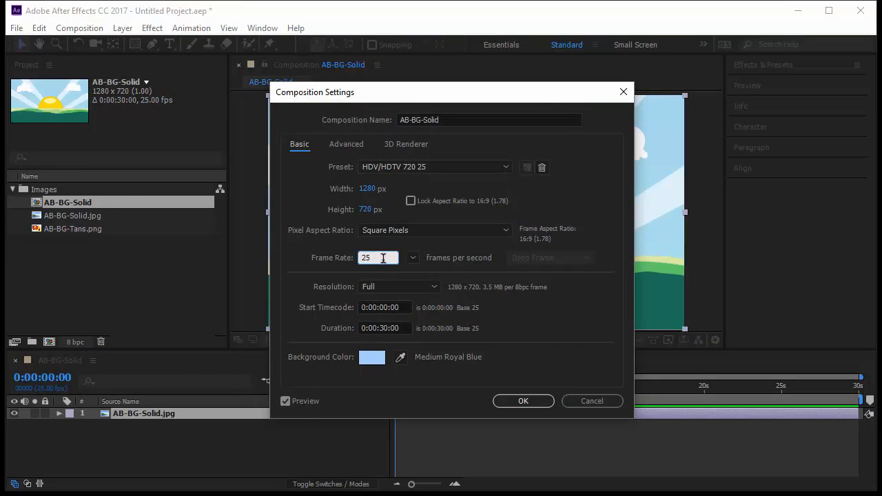
{"action": "left_click", "coordinate": [380, 307]}
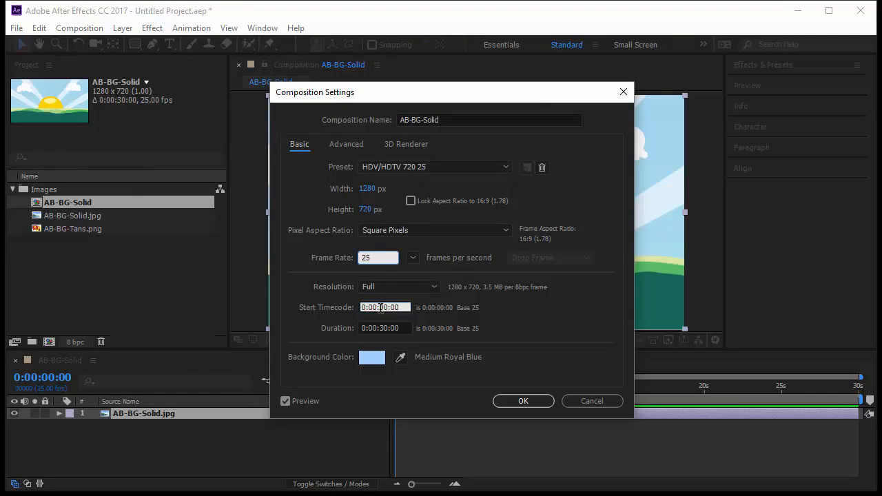
{"action": "left_click", "coordinate": [403, 328]}
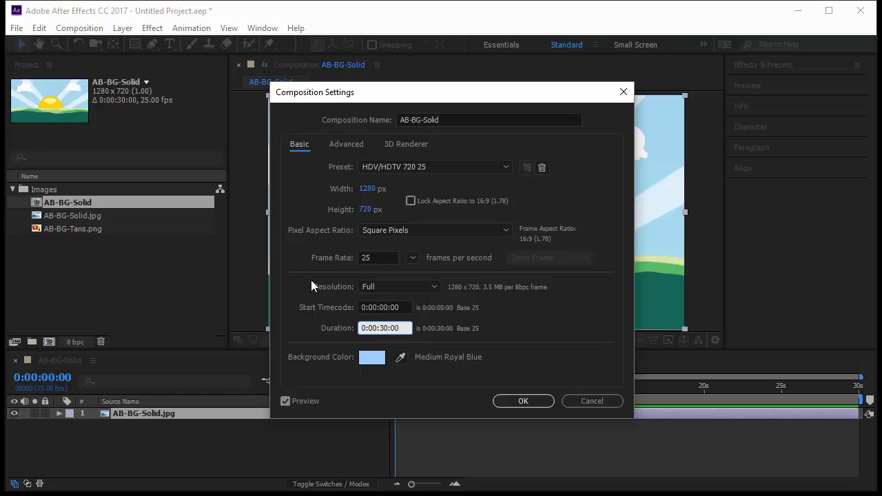
{"action": "left_click", "coordinate": [522, 400]}
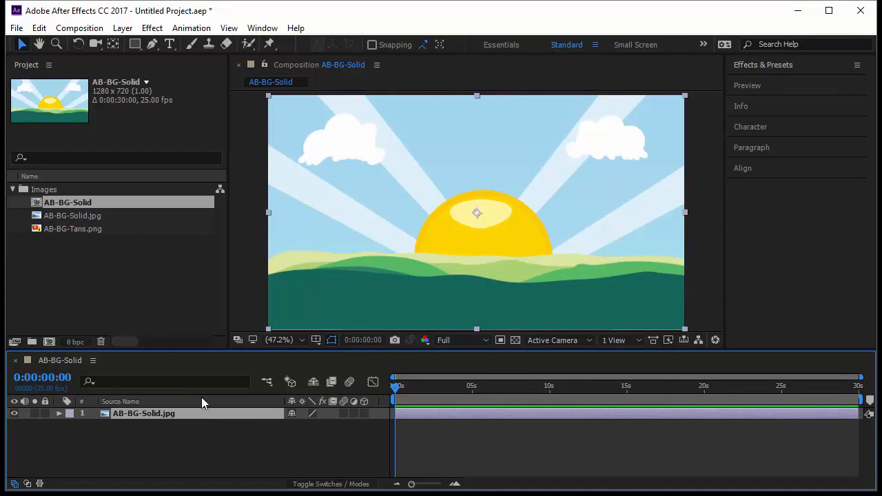
Delete the AB-BG-Solid composition from the project, leaving the source images in the Images folder.
{"action": "left_click", "coordinate": [168, 284]}
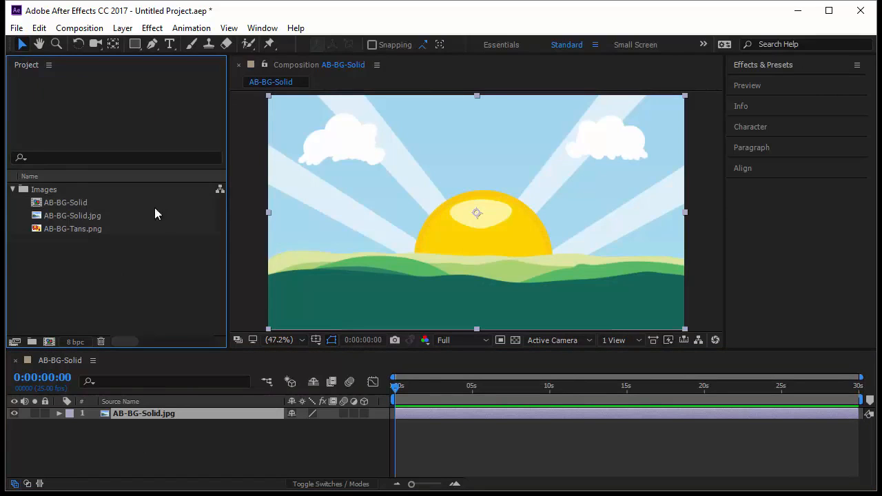
{"action": "left_click", "coordinate": [73, 203]}
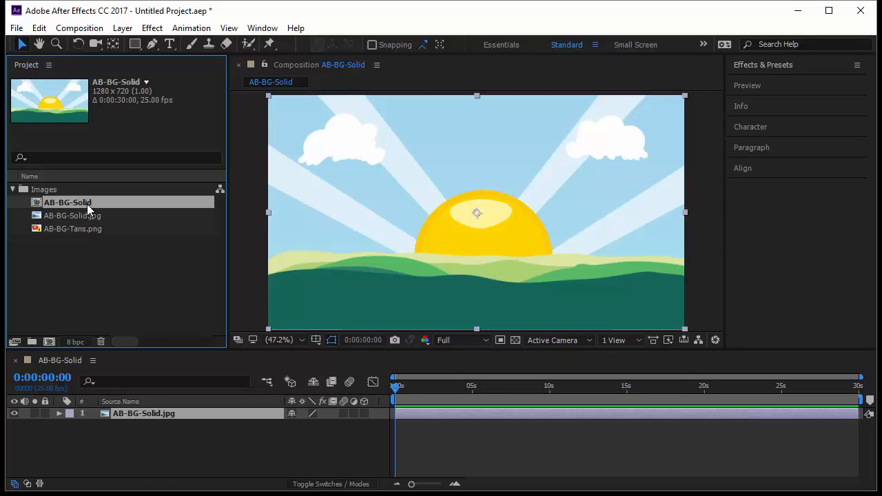
{"action": "key", "text": "Delete"}
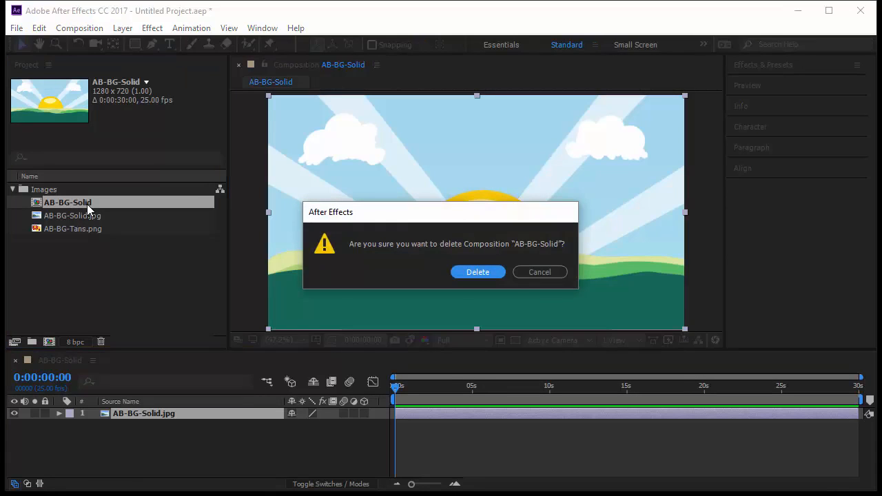
{"action": "left_click", "coordinate": [480, 272]}
Create a new composition named AngryBirds with the HDV/HDTV 720 25 preset and a duration of 0:00:30:00.
{"action": "left_click", "coordinate": [50, 340]}
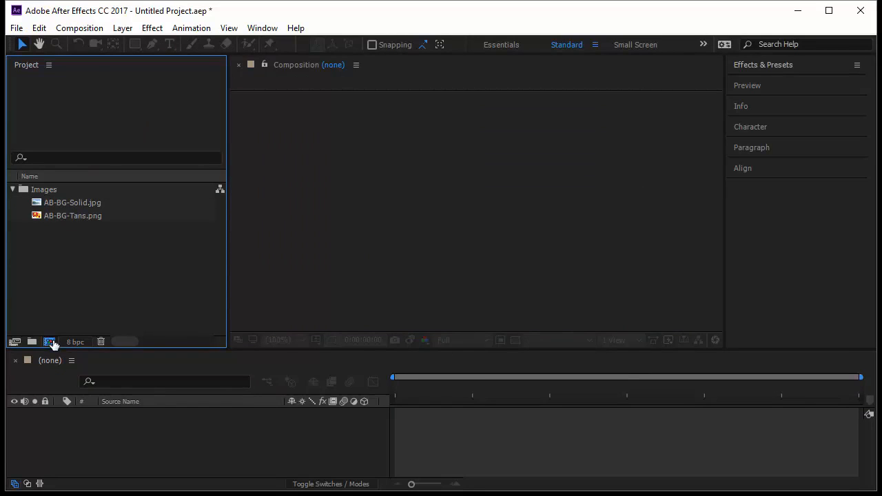
{"action": "type", "text": "Angry"}
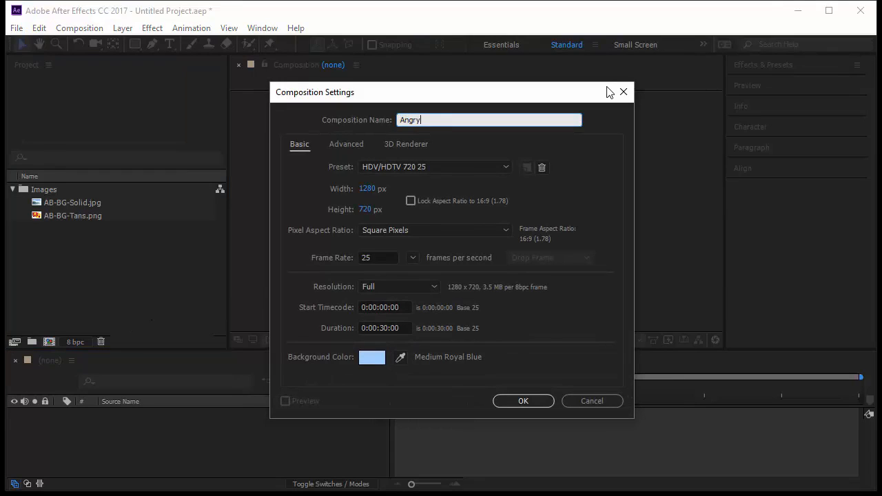
{"action": "type", "text": "Birds"}
{"action": "left_click", "coordinate": [406, 328]}
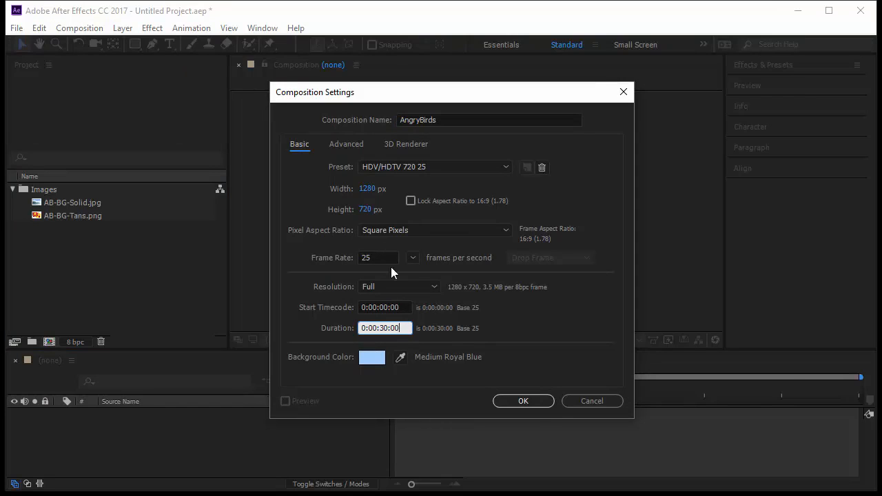
{"action": "left_click", "coordinate": [544, 405]}
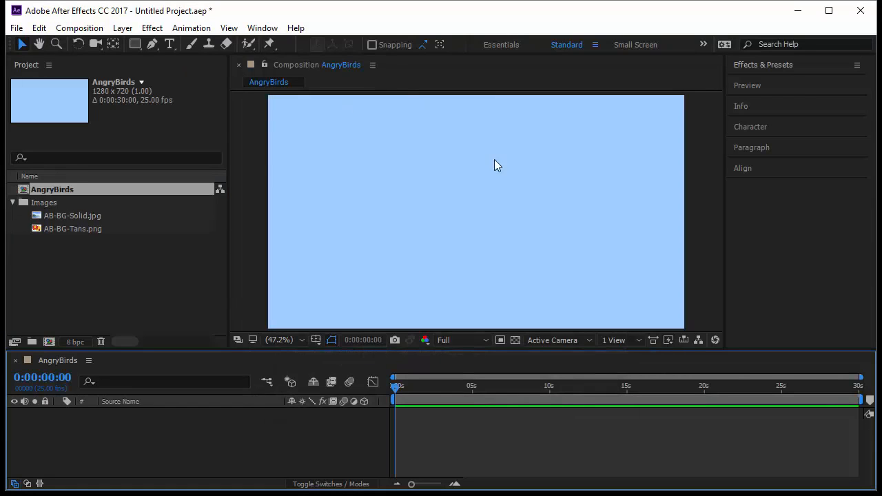
Try AB-BG-Solid.jpg as a layer in the AngryBirds composition and remove that layer again.
{"action": "left_click_drag", "start_coordinate": [100, 216], "coordinate": [179, 423]}
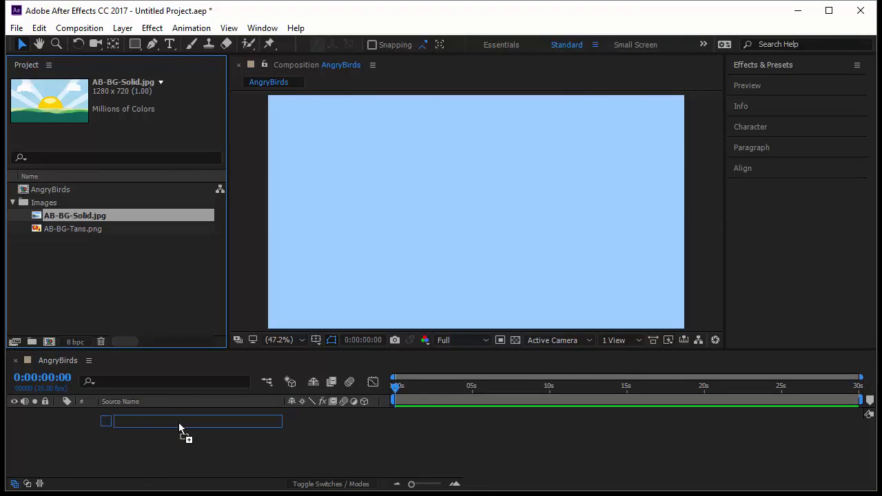
{"action": "left_click_drag", "start_coordinate": [179, 424], "coordinate": [495, 236]}
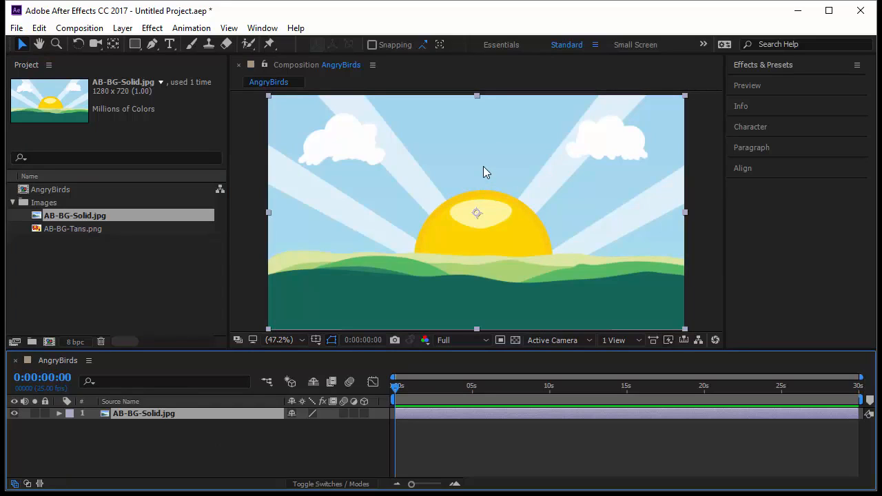
{"action": "left_click", "coordinate": [204, 414]}
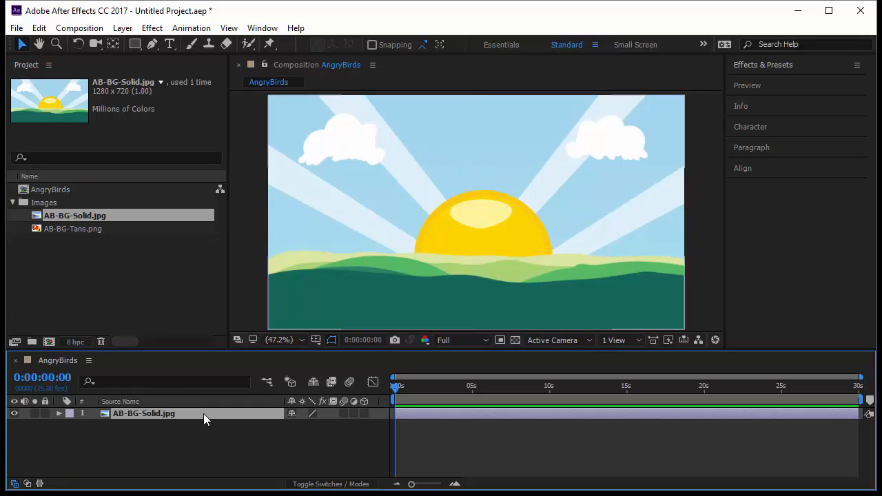
{"action": "key", "text": "Delete"}
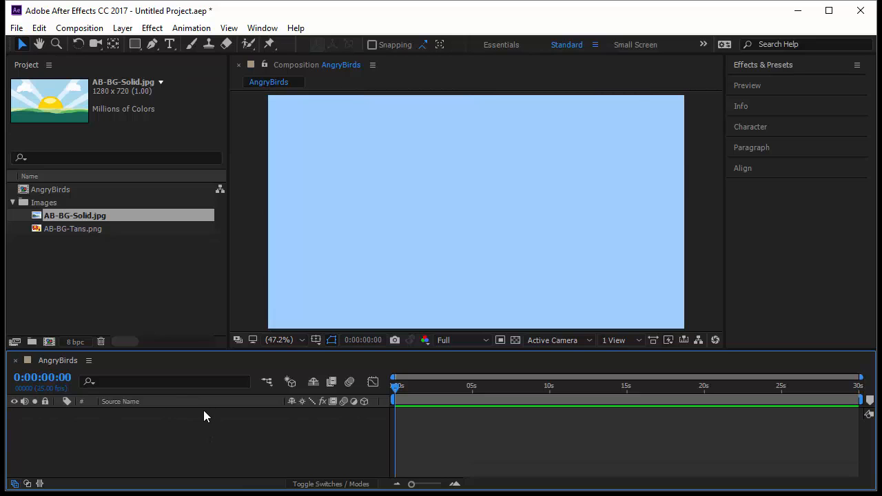
Add AB-BG-Tans.png to the AngryBirds timeline and check its transparent areas by briefly showing the transparency grid.
{"action": "left_click", "coordinate": [107, 230]}
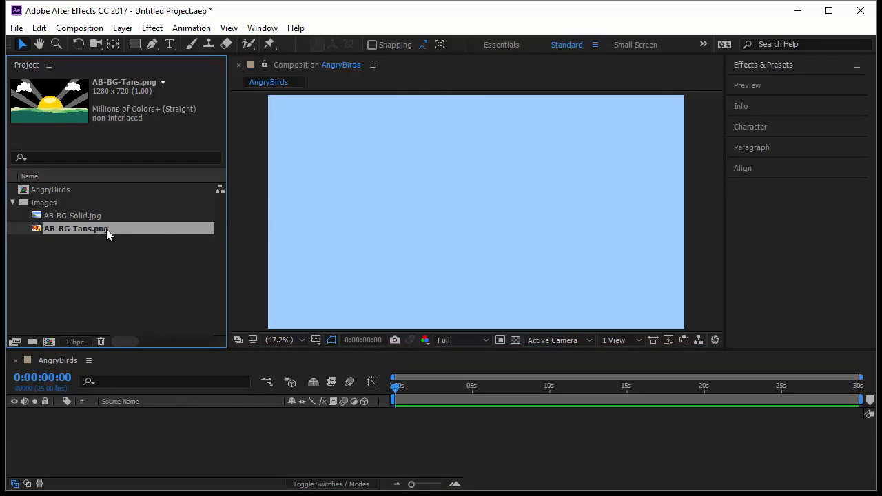
{"action": "left_click_drag", "start_coordinate": [107, 229], "coordinate": [120, 433]}
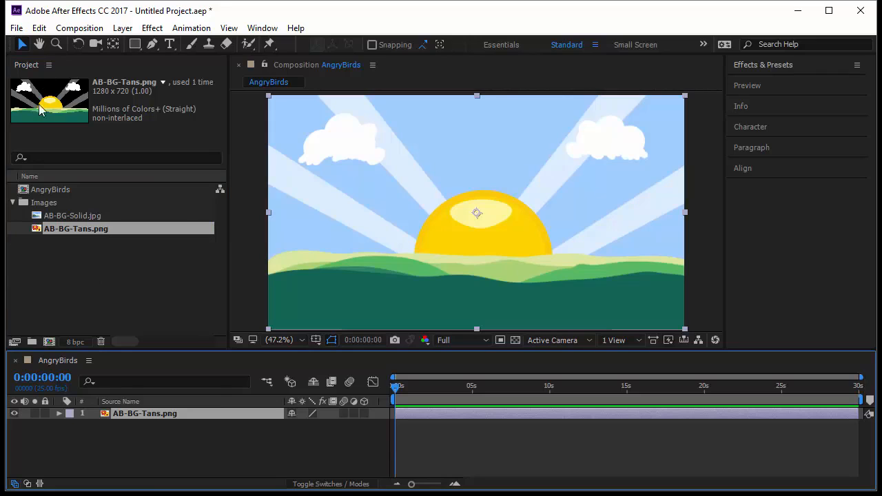
{"action": "left_click", "coordinate": [515, 340]}
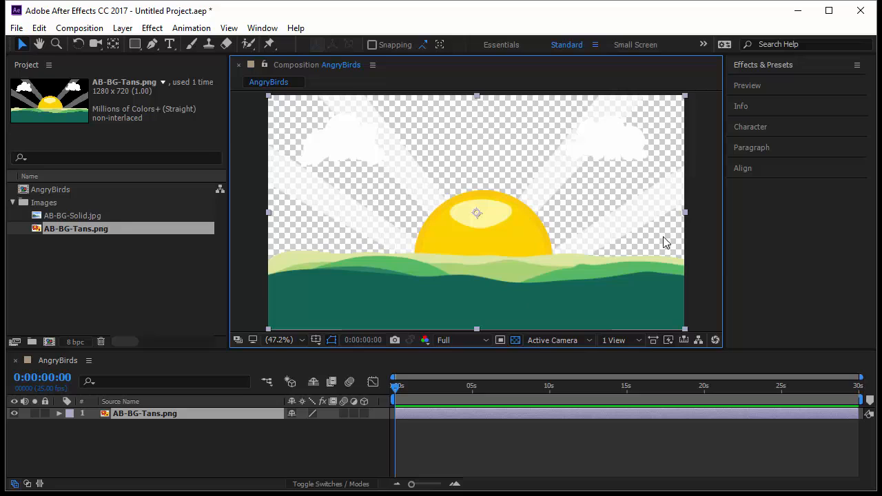
{"action": "left_click", "coordinate": [516, 339]}
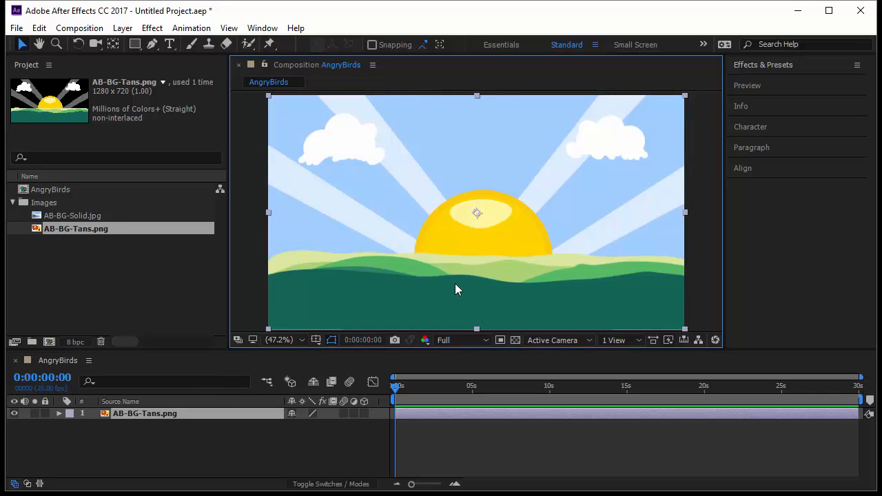
Examine the Alpha and Red channels of the AngryBirds composition and return the view to RGB.
{"action": "left_click", "coordinate": [423, 340]}
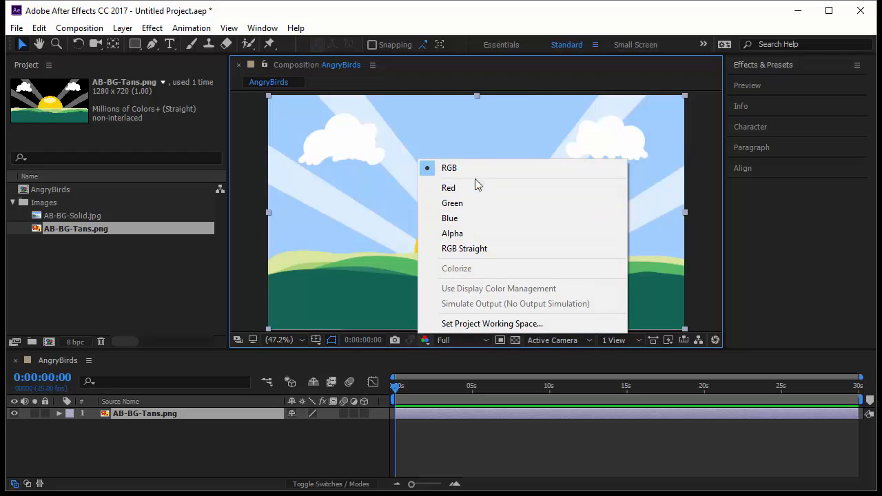
{"action": "left_click", "coordinate": [466, 234]}
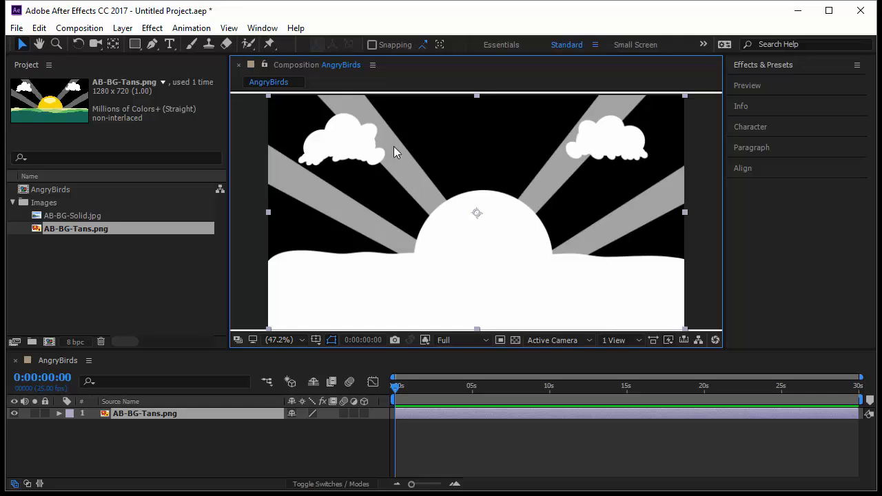
{"action": "left_click", "coordinate": [424, 340]}
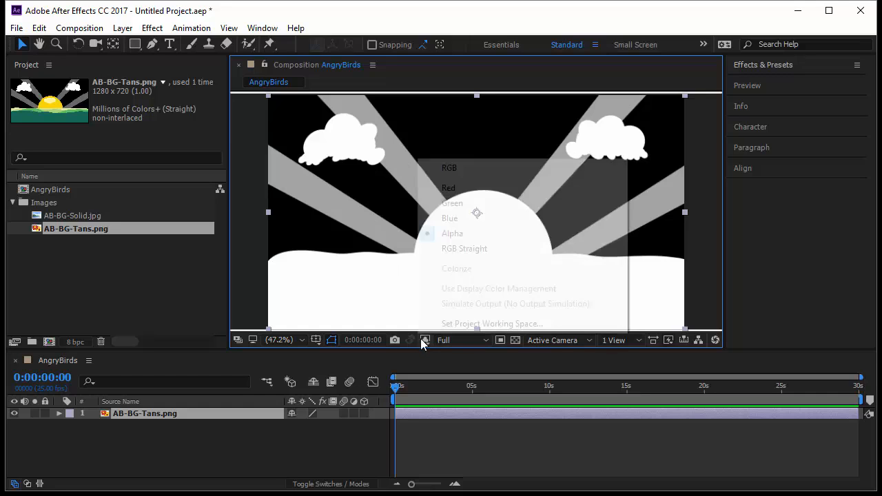
{"action": "left_click", "coordinate": [495, 193]}
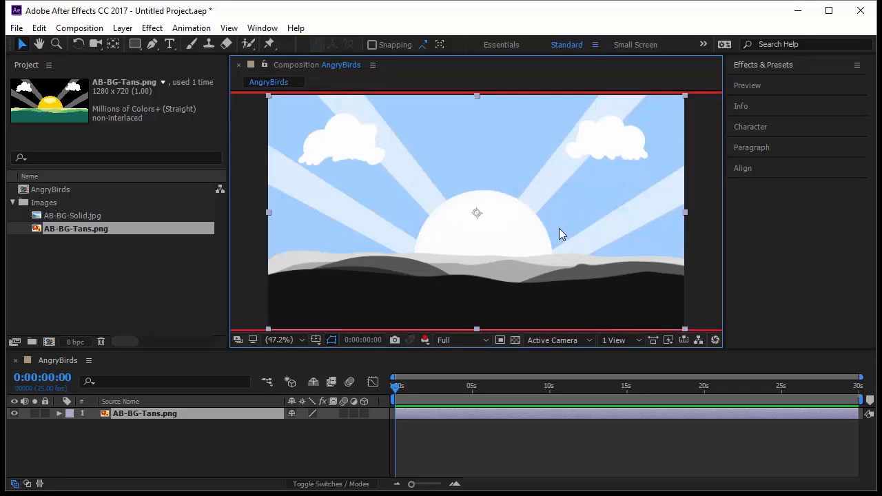
{"action": "left_click", "coordinate": [425, 340]}
{"action": "left_click", "coordinate": [477, 168]}
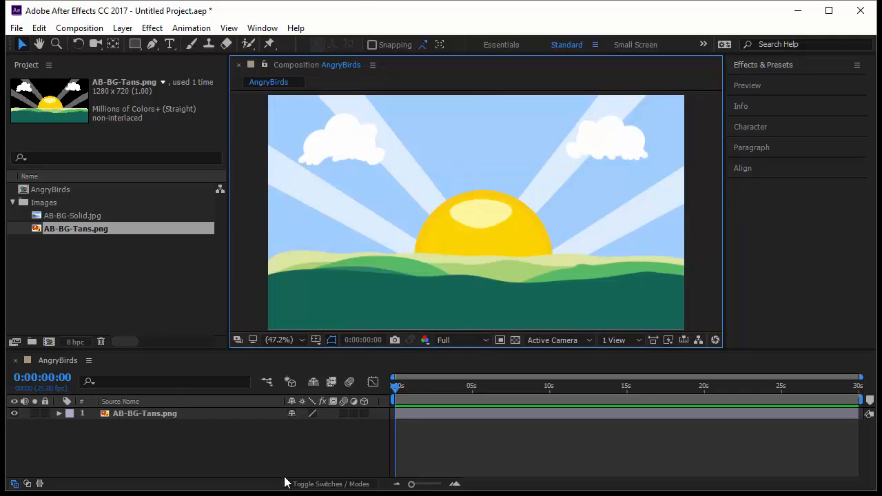
Create a shape layer with a rectangle filling the whole frame and place it below the AB-BG-Tans.png layer.
{"action": "double_click", "coordinate": [135, 44]}
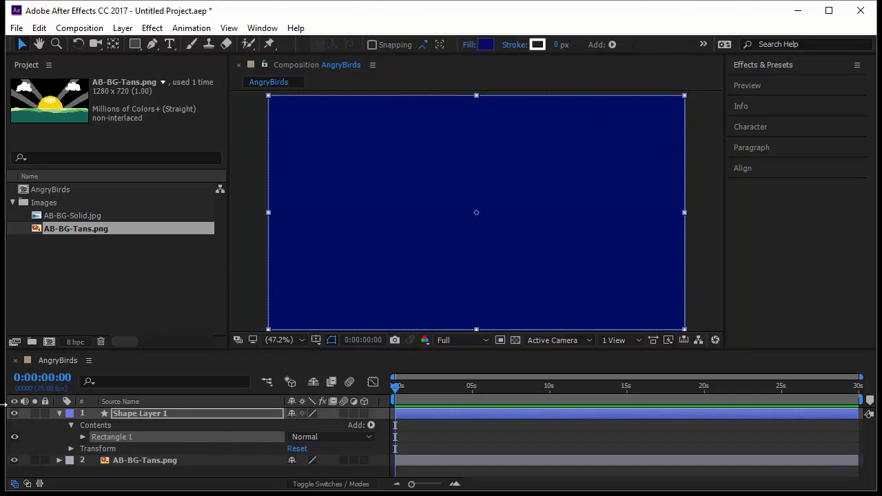
{"action": "left_click", "coordinate": [59, 413]}
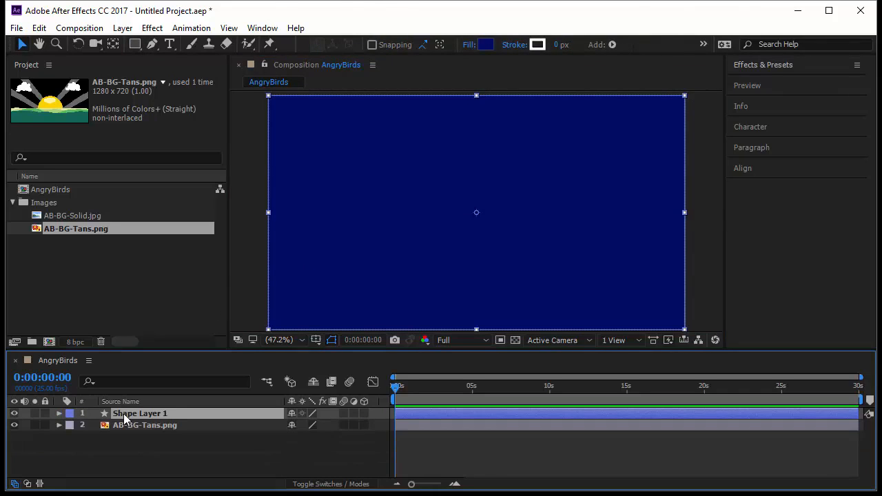
{"action": "left_click_drag", "start_coordinate": [124, 418], "coordinate": [121, 439]}
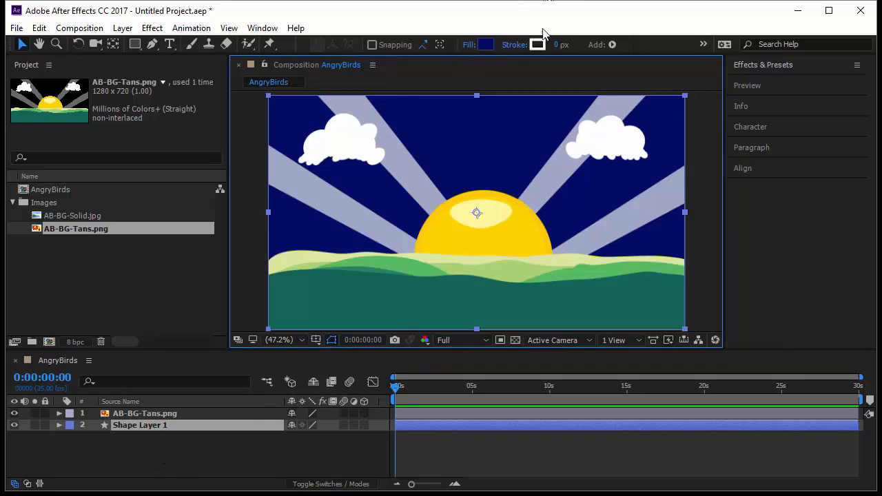
Change the fill of Shape Layer 1 to a linear gradient in Normal mode at 100% opacity.
{"action": "left_click", "coordinate": [468, 46]}
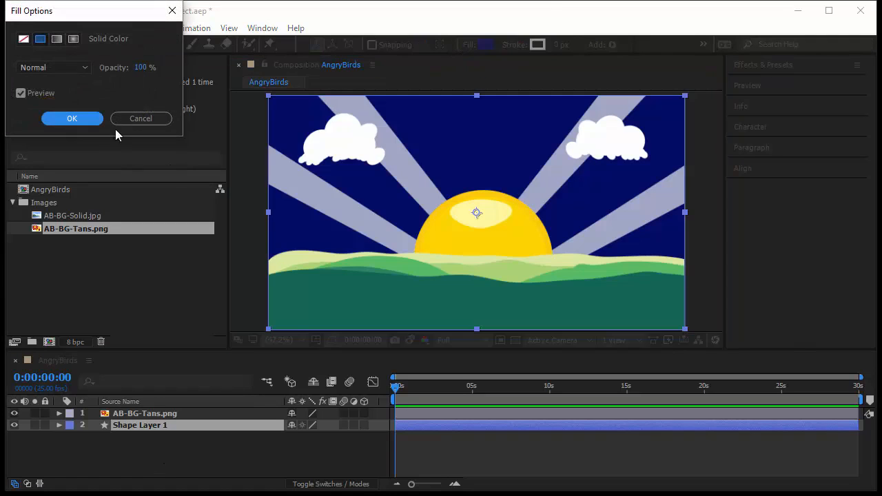
{"action": "left_click", "coordinate": [57, 39]}
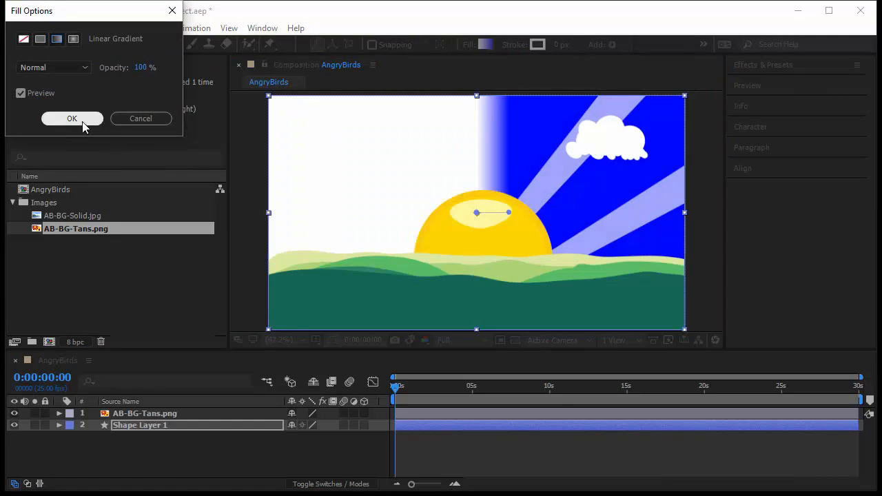
{"action": "left_click", "coordinate": [72, 119]}
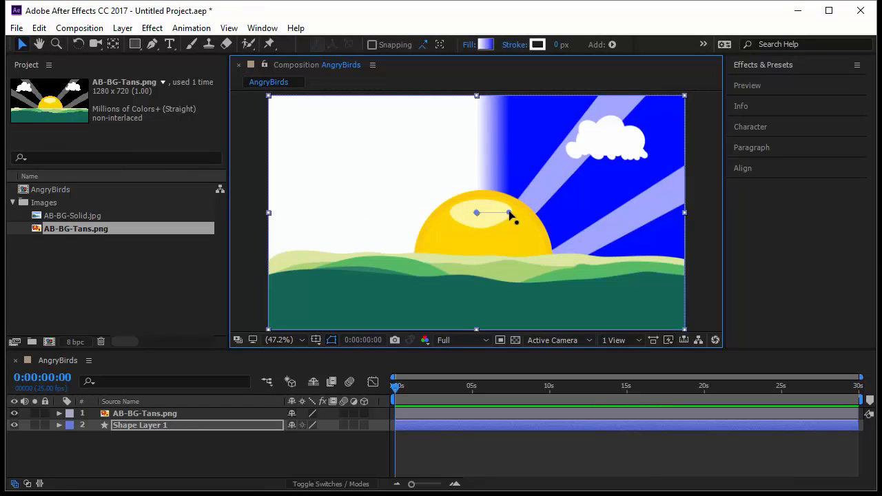
Orient the sky gradient vertically, from blue near the clouds to white at the hills, keeping the gradient colors.
{"action": "mouse_move", "coordinate": [509, 213]}
{"action": "left_mouse_down"}
{"action": "mouse_move", "coordinate": [481, 108]}
{"action": "mouse_move", "coordinate": [467, 124]}
{"action": "mouse_move", "coordinate": [476, 218]}
{"action": "mouse_move", "coordinate": [485, 211]}
{"action": "mouse_move", "coordinate": [474, 133]}
{"action": "left_mouse_up"}
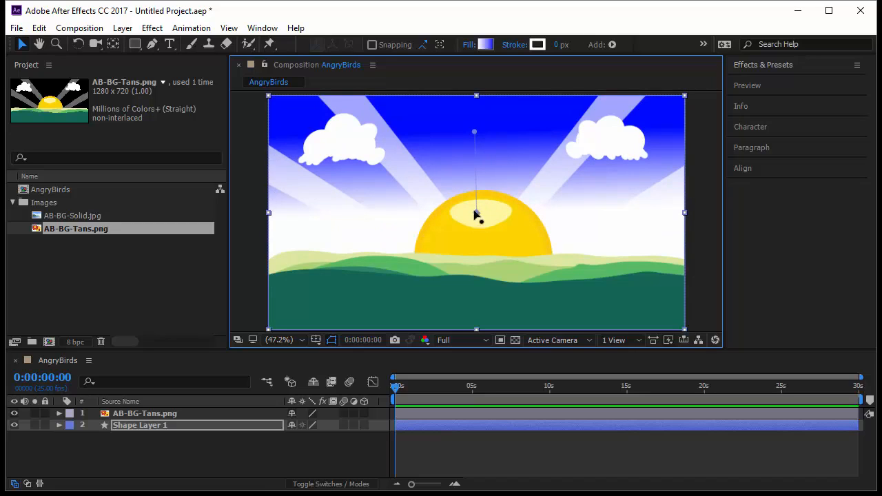
{"action": "left_click_drag", "start_coordinate": [477, 214], "coordinate": [476, 232]}
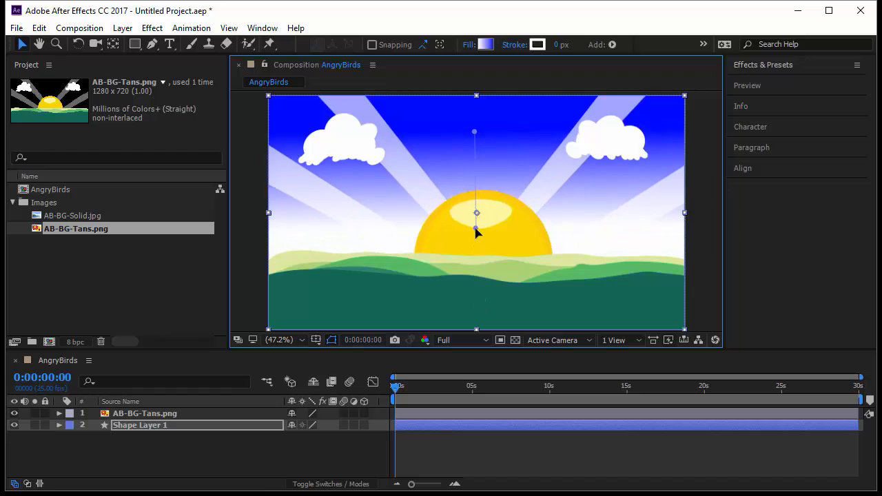
{"action": "left_click", "coordinate": [486, 44]}
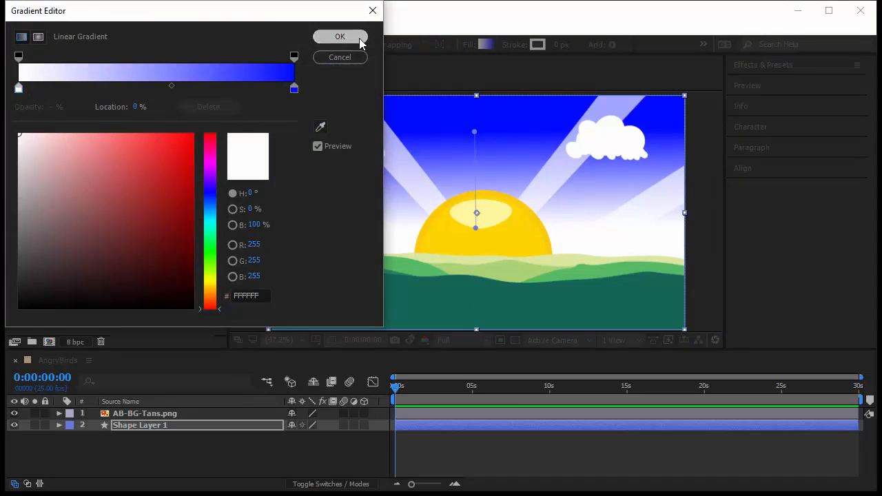
{"action": "left_click", "coordinate": [339, 36]}
{"action": "left_click_drag", "start_coordinate": [474, 227], "coordinate": [478, 259]}
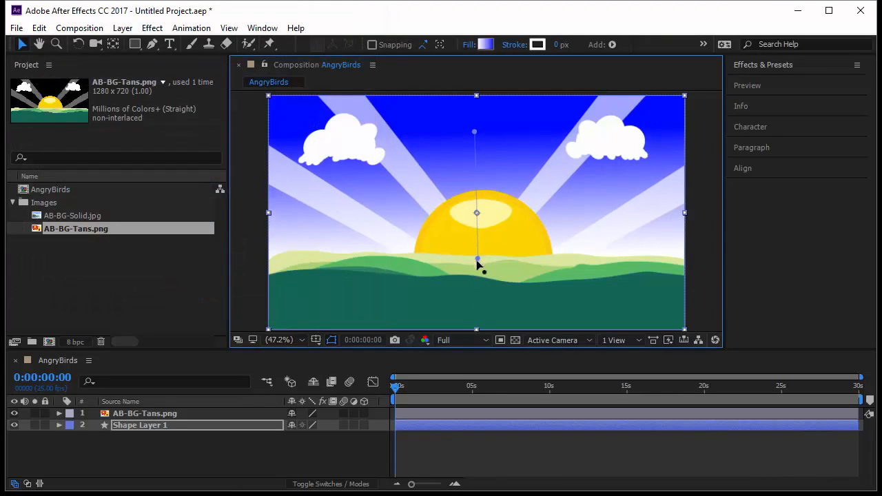
{"action": "left_click", "coordinate": [692, 145]}
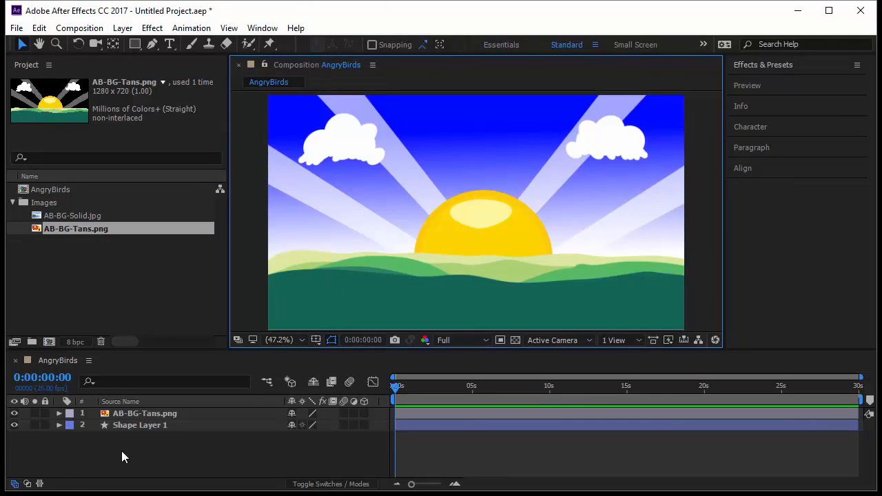
Pre-compose AB-BG-Tans.png and Shape Layer 1 into a composition named BG, moving all attributes into it.
{"action": "left_click_drag", "start_coordinate": [121, 451], "coordinate": [152, 412]}
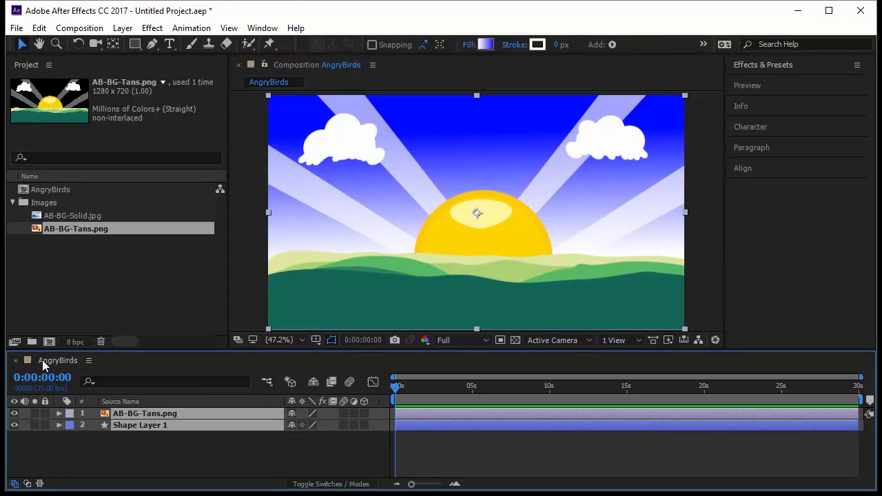
{"action": "right_click", "coordinate": [134, 424]}
{"action": "left_click", "coordinate": [151, 439]}
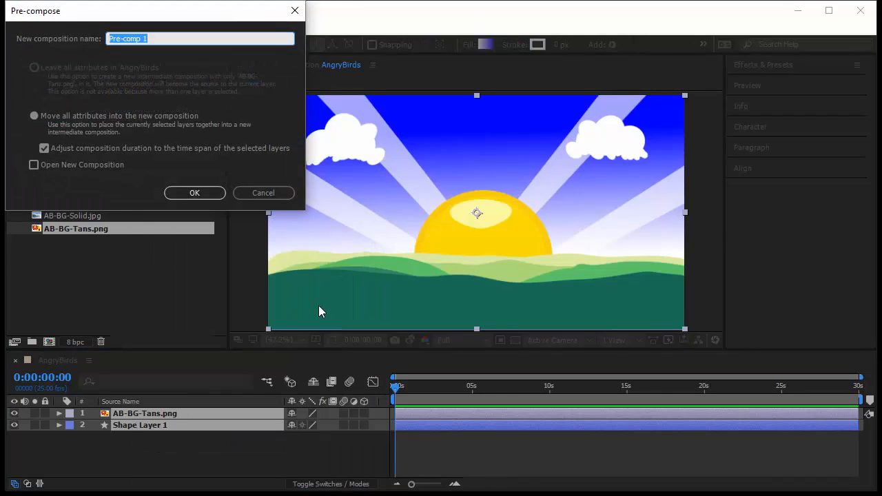
{"action": "type", "text": "BG"}
{"action": "left_click", "coordinate": [193, 194]}
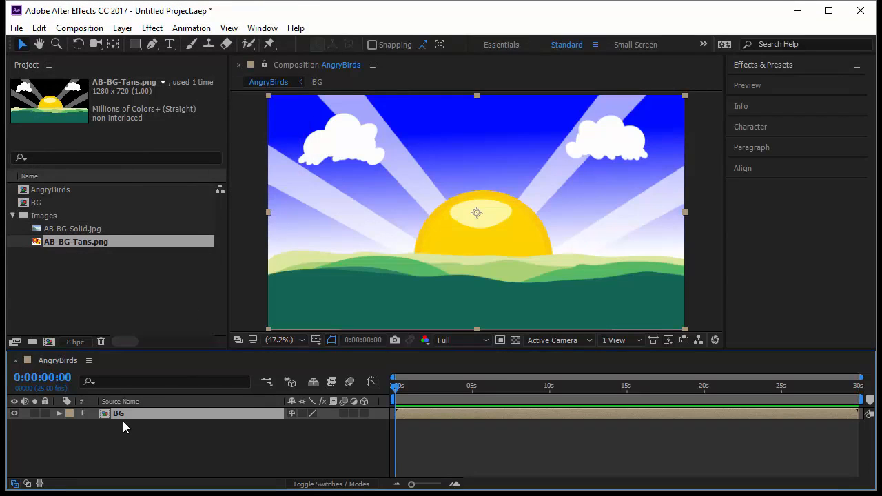
Review the layers inside the BG pre-composition and lock the BG layer in the AngryBirds composition.
{"action": "double_click", "coordinate": [165, 416]}
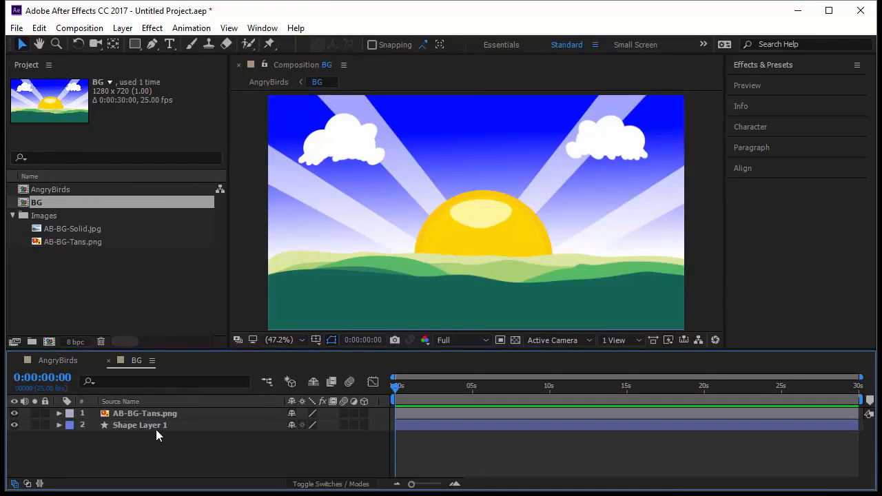
{"action": "left_click", "coordinate": [155, 427]}
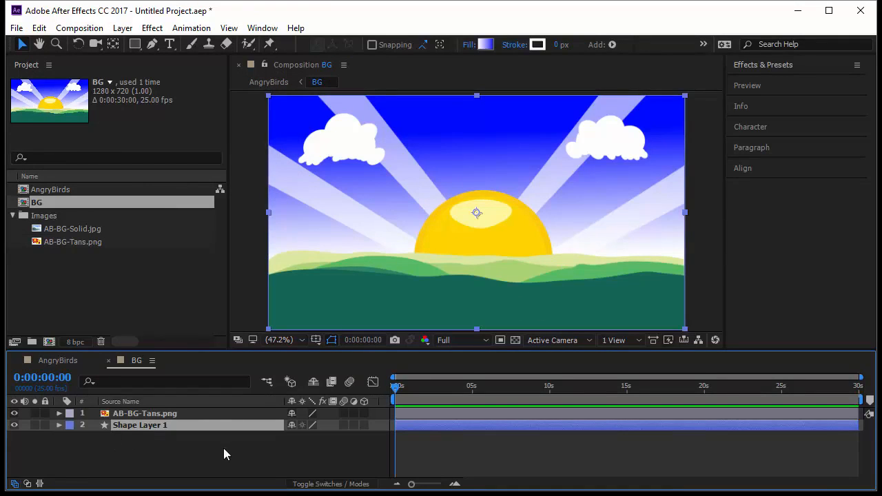
{"action": "left_click", "coordinate": [57, 359]}
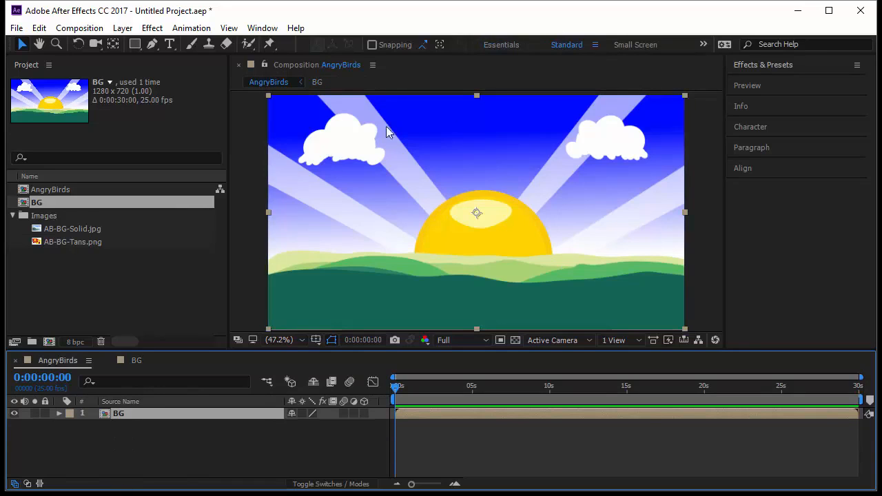
{"action": "left_click", "coordinate": [45, 413]}
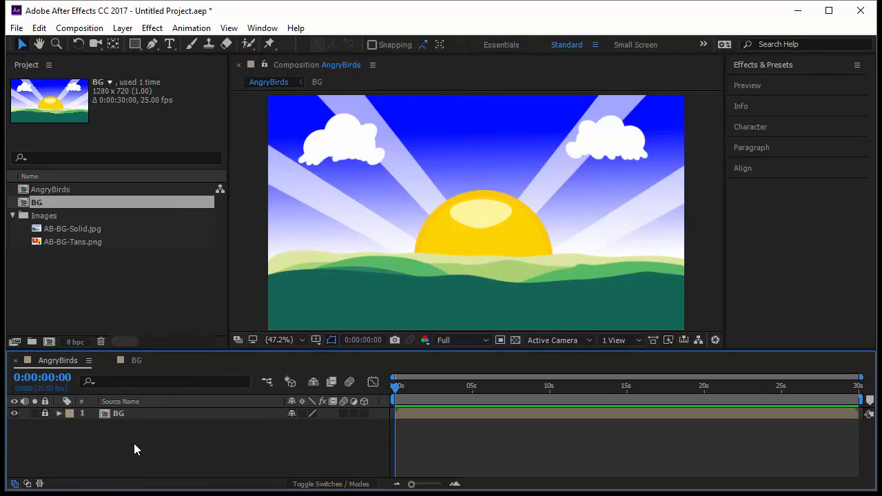